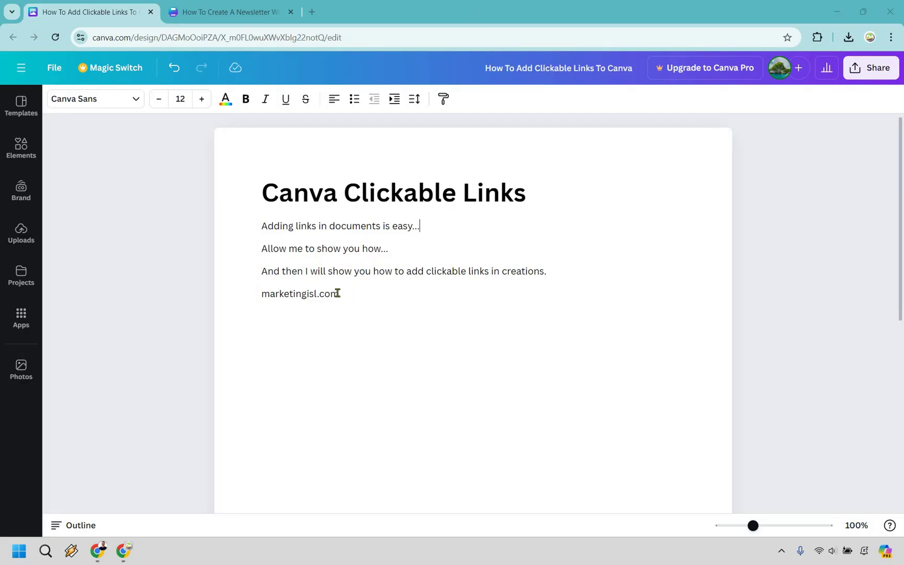
pyautogui.moveTo(337, 293); pyautogui.dragTo(263, 293)
pyautogui.hotkey('ctrl', 'c')
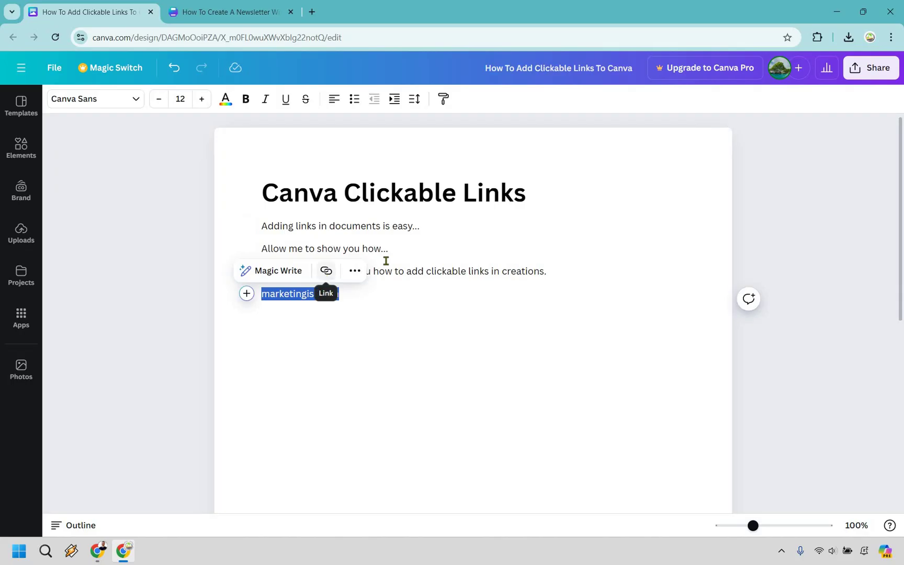
pyautogui.hotkey('ctrl', 'k')
pyautogui.hotkey('ctrl', 'v')
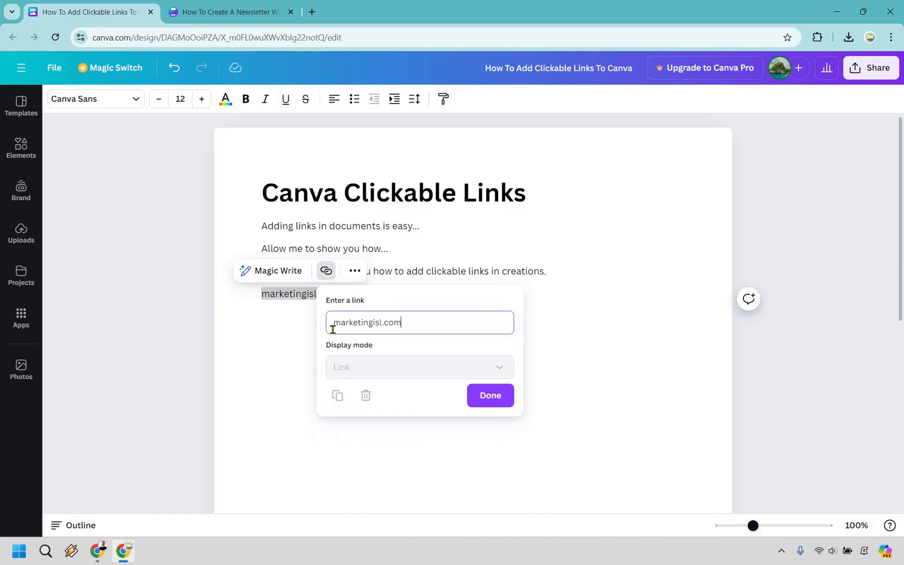
pyautogui.click(333, 329)
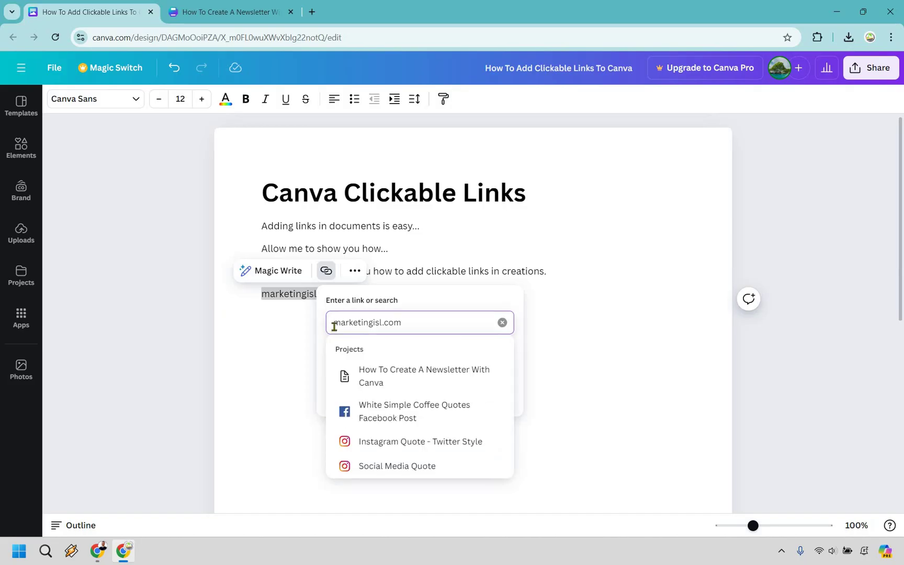
pyautogui.press('Return')
pyautogui.hotkey('ctrl', 'c')
pyautogui.click(487, 391)
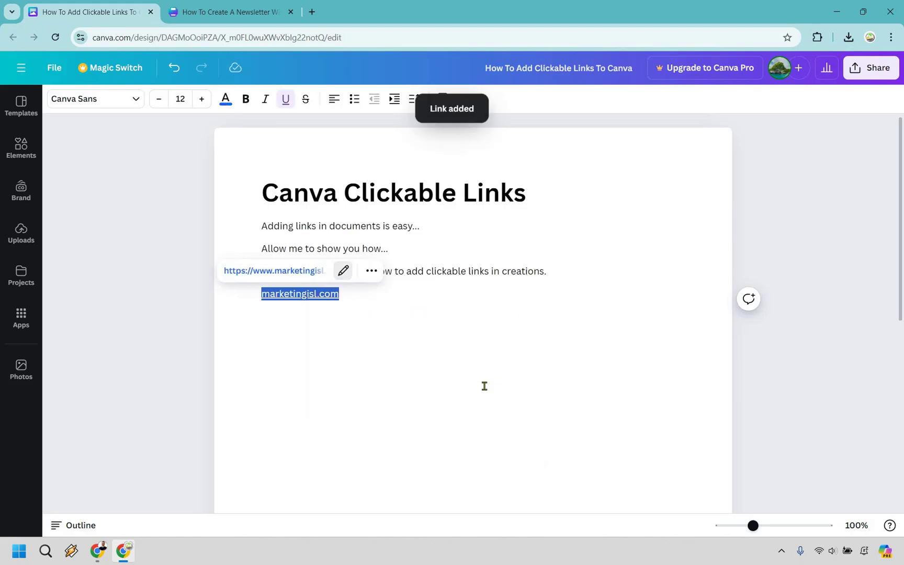
pyautogui.click(330, 296)
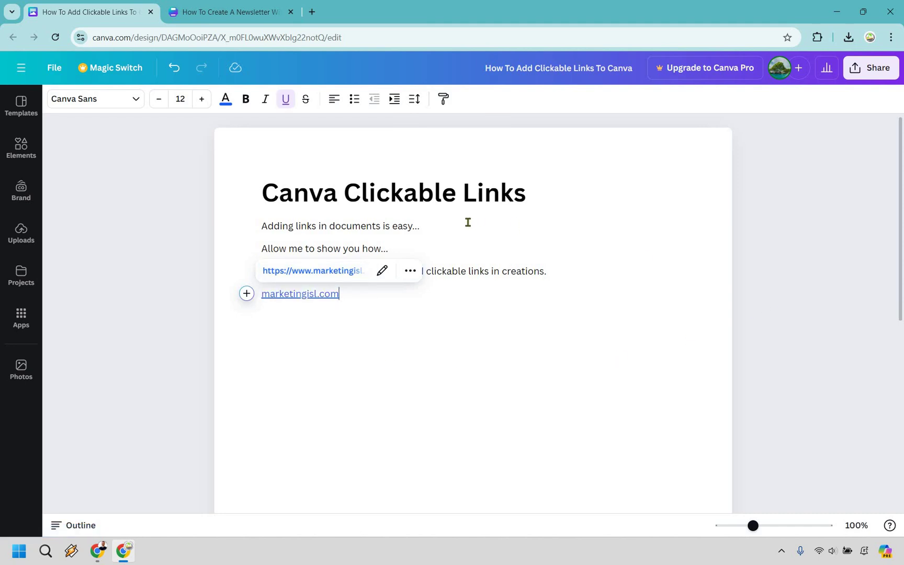
pyautogui.press('Up')
pyautogui.press('Up')
pyautogui.press('Up')
pyautogui.press('End')
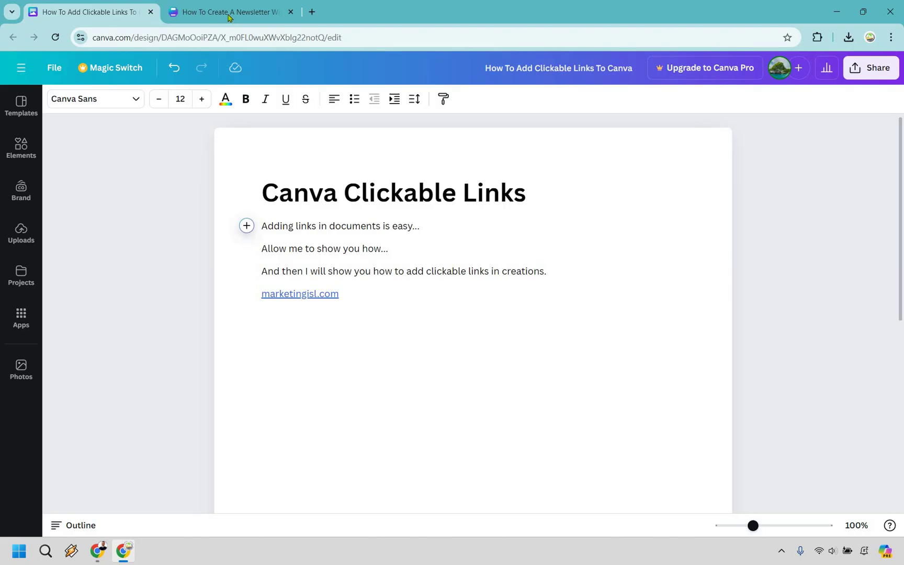
# Switch to the newsletter design and start editing the first article paragraph
pyautogui.click(228, 17)
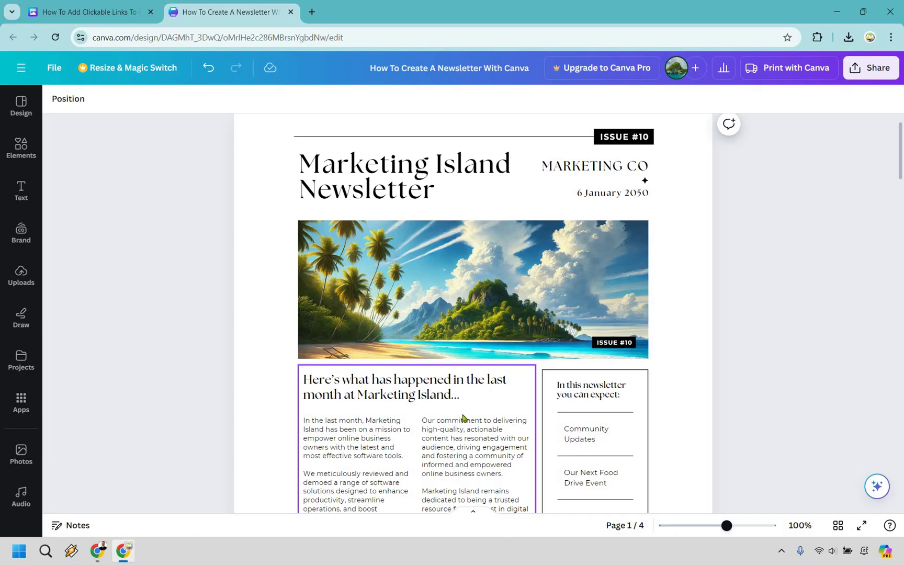
pyautogui.scroll(-1, 403, 379)
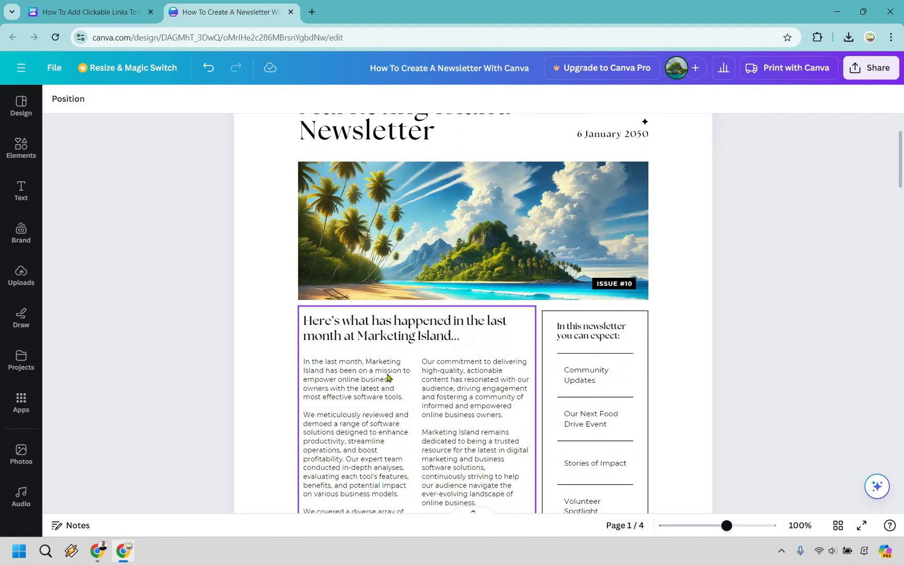
pyautogui.click(382, 369)
pyautogui.doubleClick(383, 372)
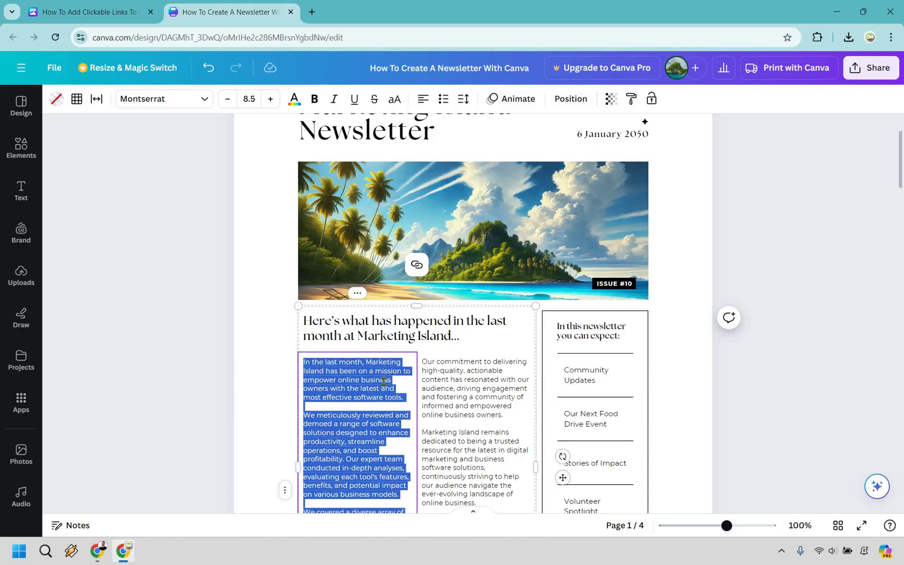
pyautogui.click(384, 372)
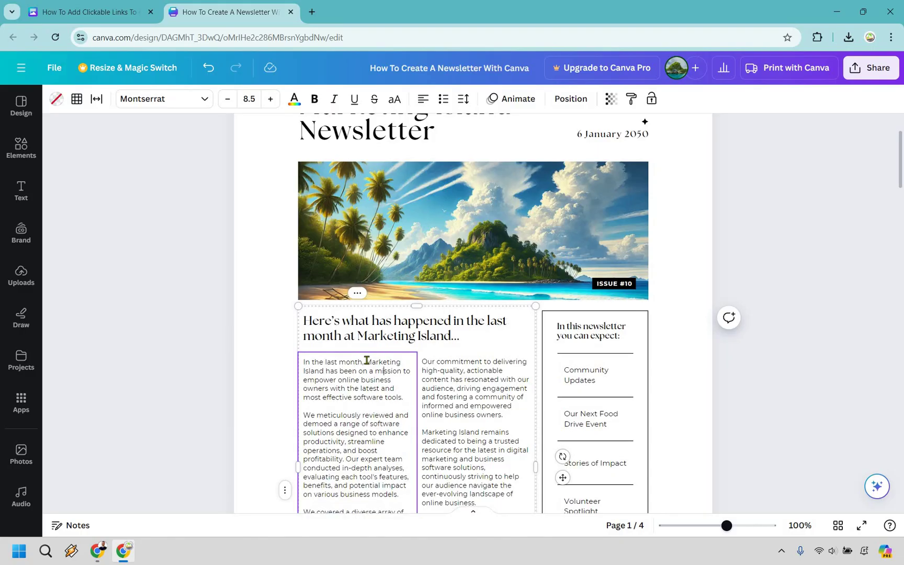
pyautogui.moveTo(367, 360); pyautogui.dragTo(324, 372)
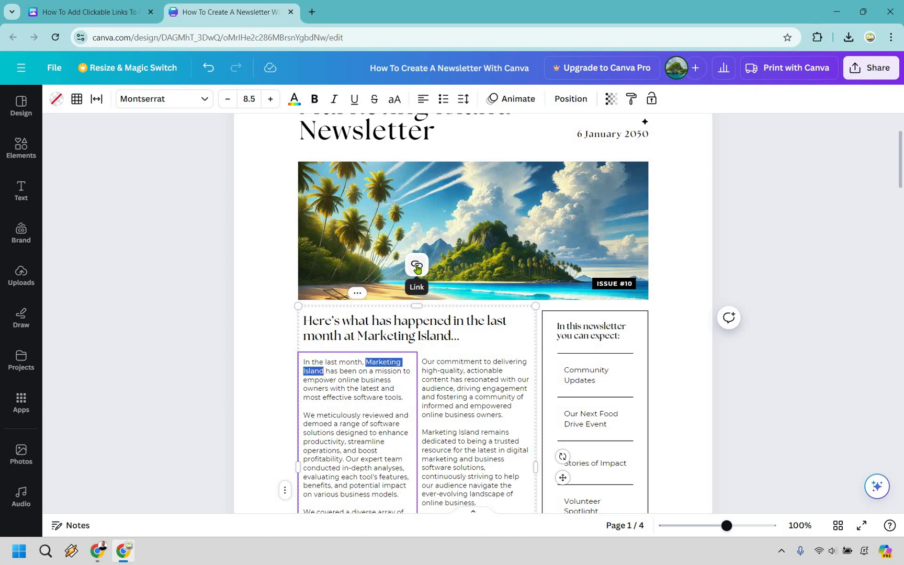
pyautogui.click(417, 269)
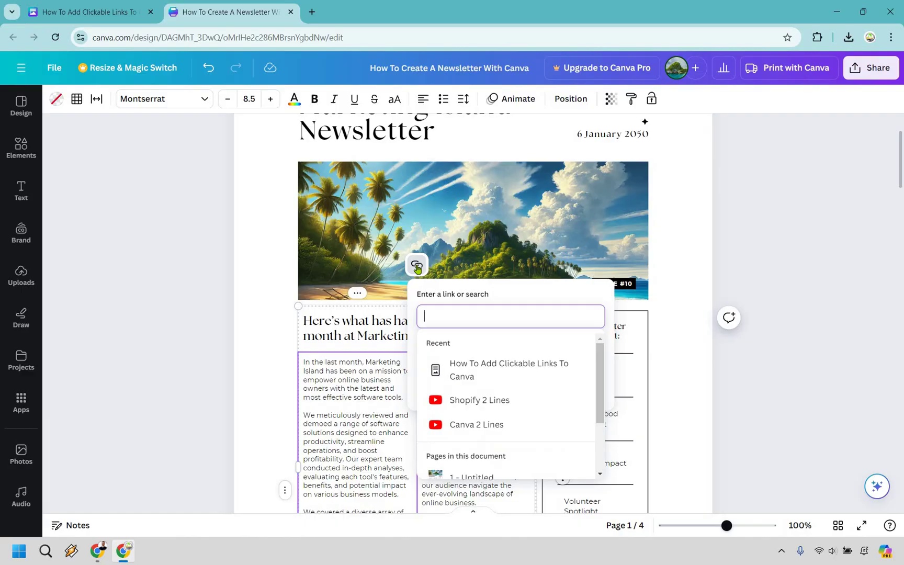
pyautogui.hotkey('ctrl', 'v')
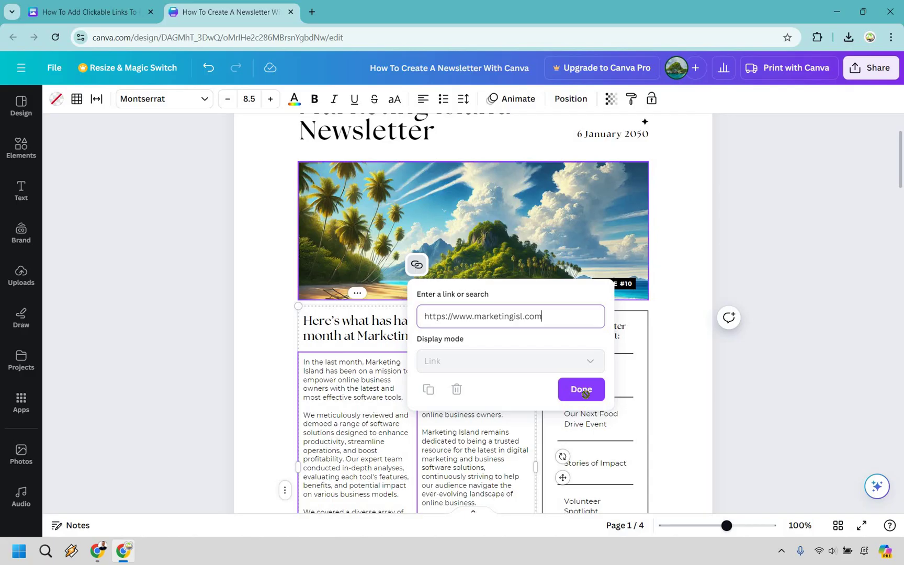
pyautogui.press('Return')
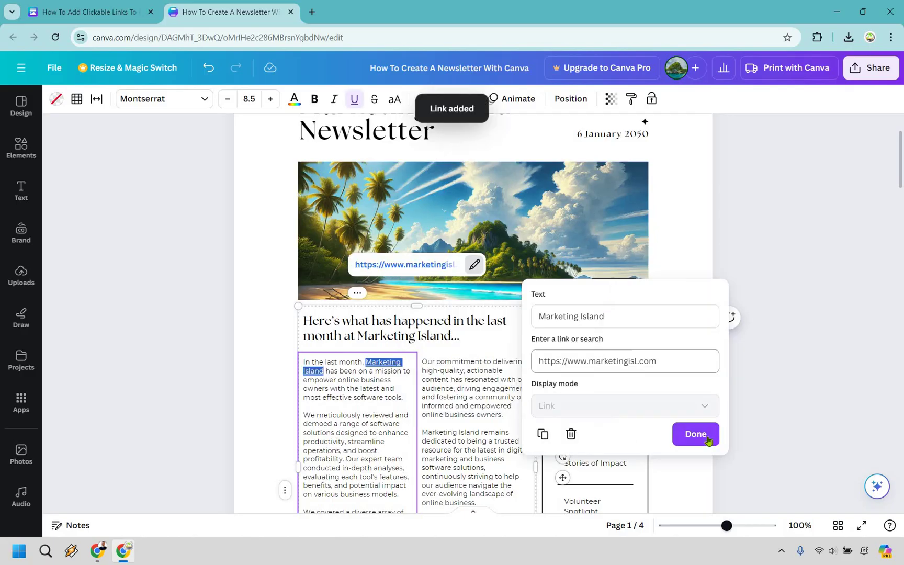
pyautogui.click(820, 351)
pyautogui.click(820, 351)
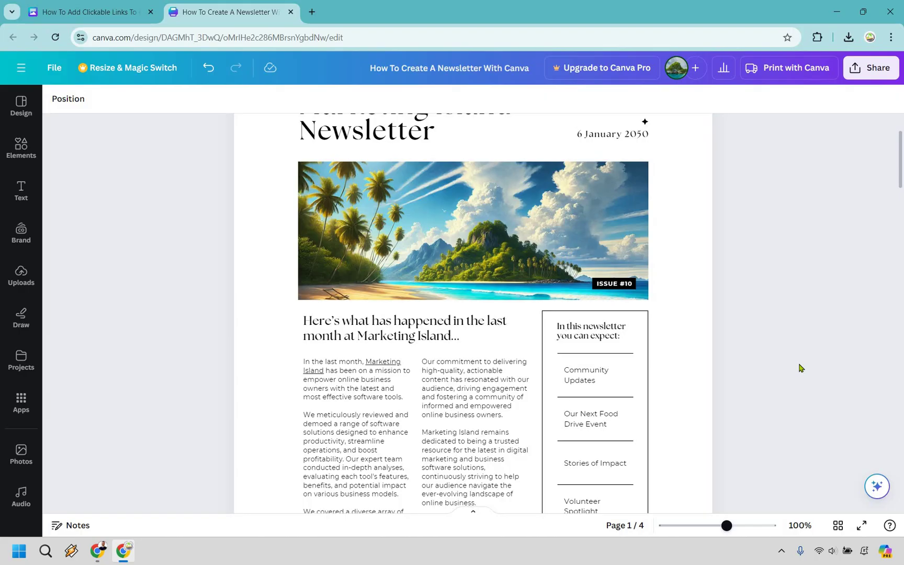
# Colour the linked 'Marketing Island' words with custom pure blue #0000FF
pyautogui.click(358, 357)
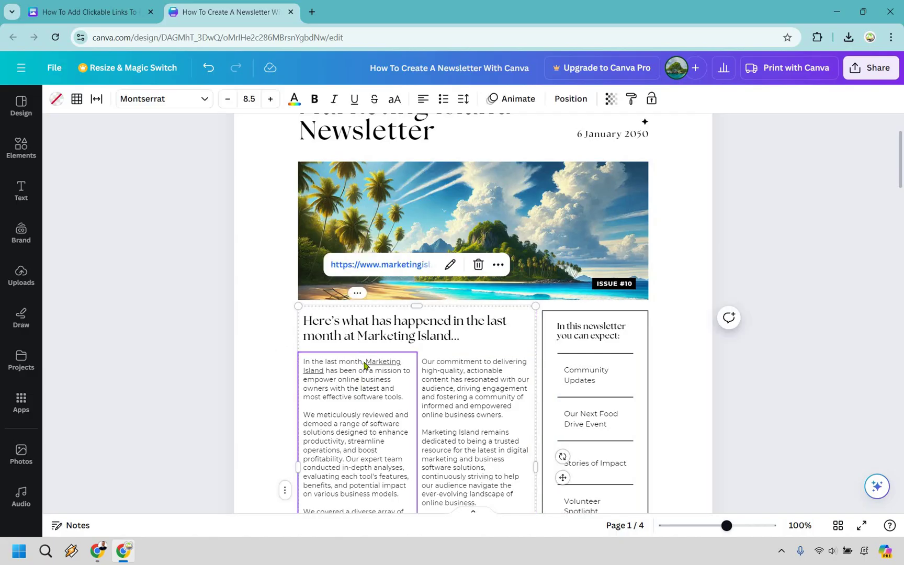
pyautogui.click(365, 361)
pyautogui.click(365, 361)
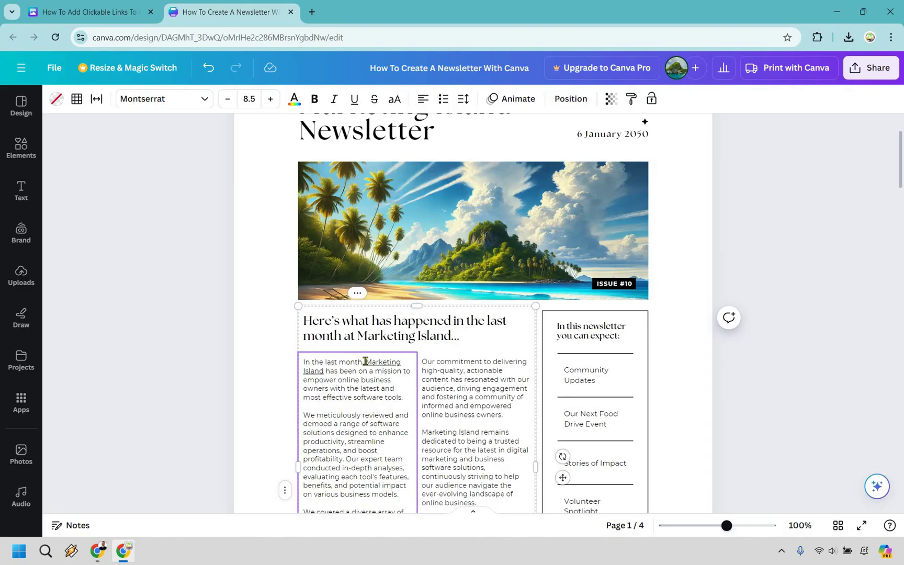
pyautogui.moveTo(366, 362); pyautogui.dragTo(324, 371)
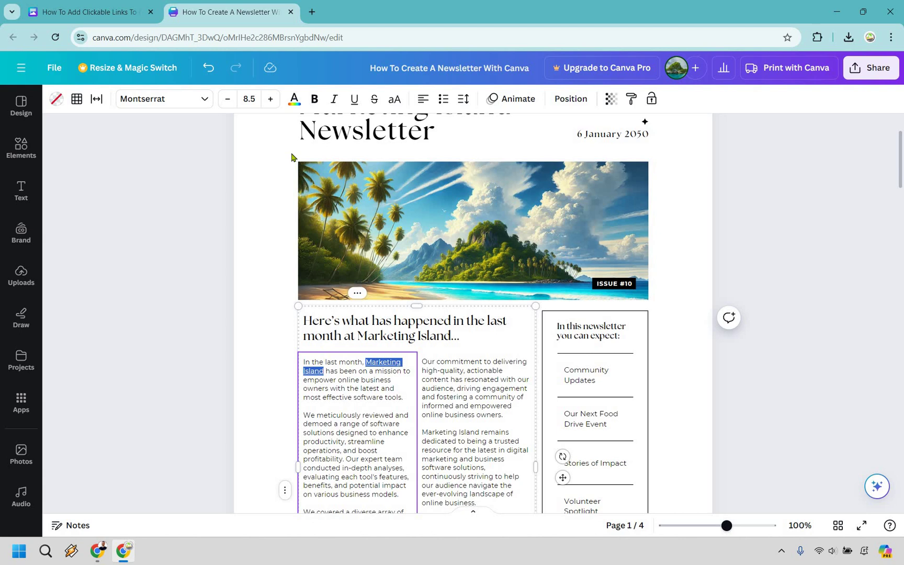
pyautogui.click(294, 100)
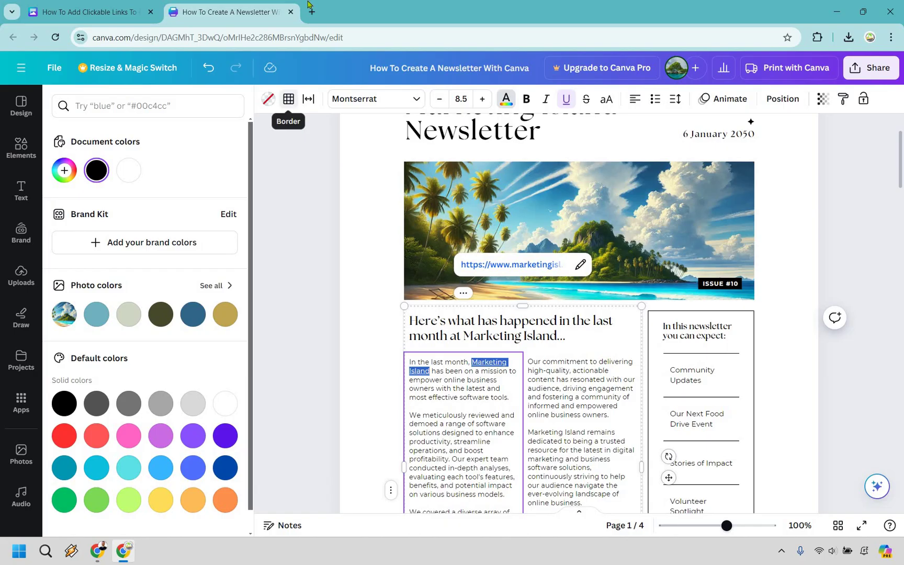
pyautogui.click(64, 171)
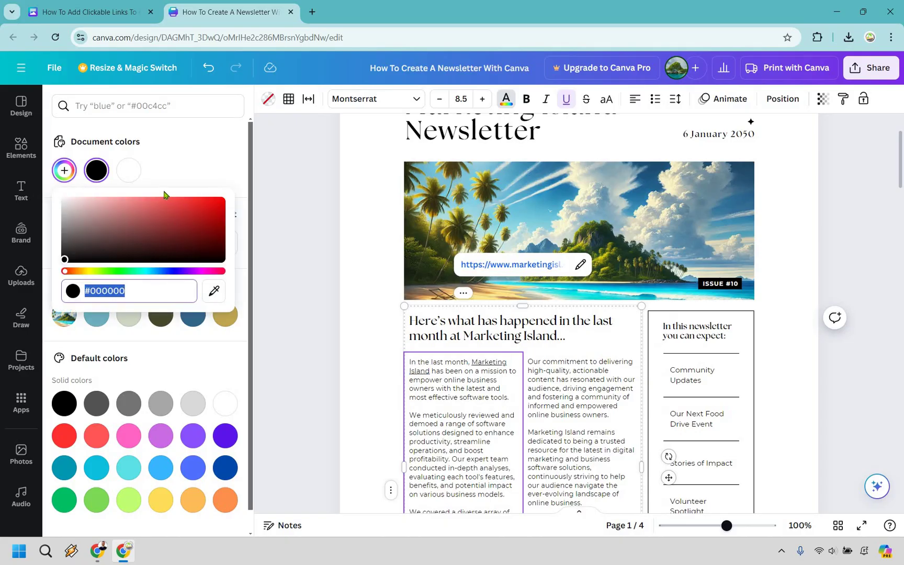
pyautogui.write('#0000FF')
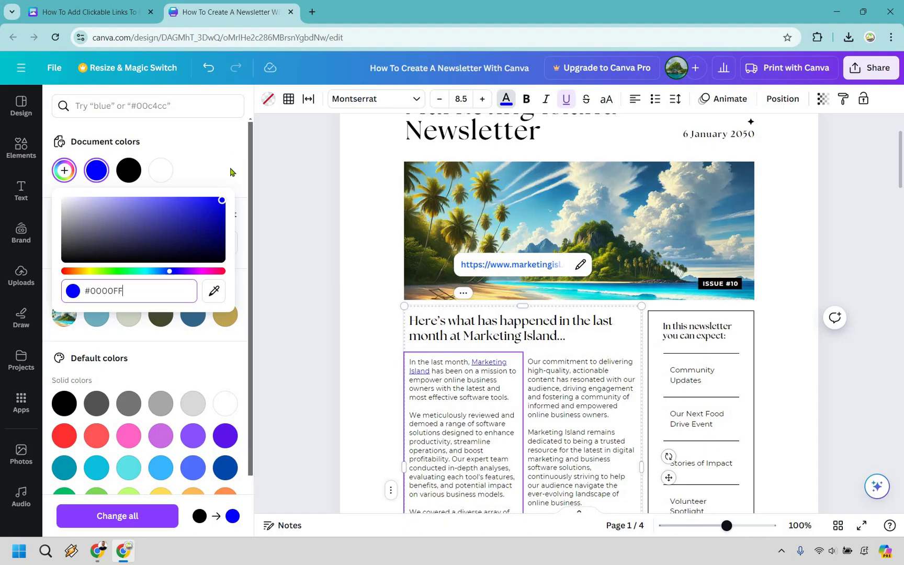
pyautogui.click(310, 290)
pyautogui.click(344, 378)
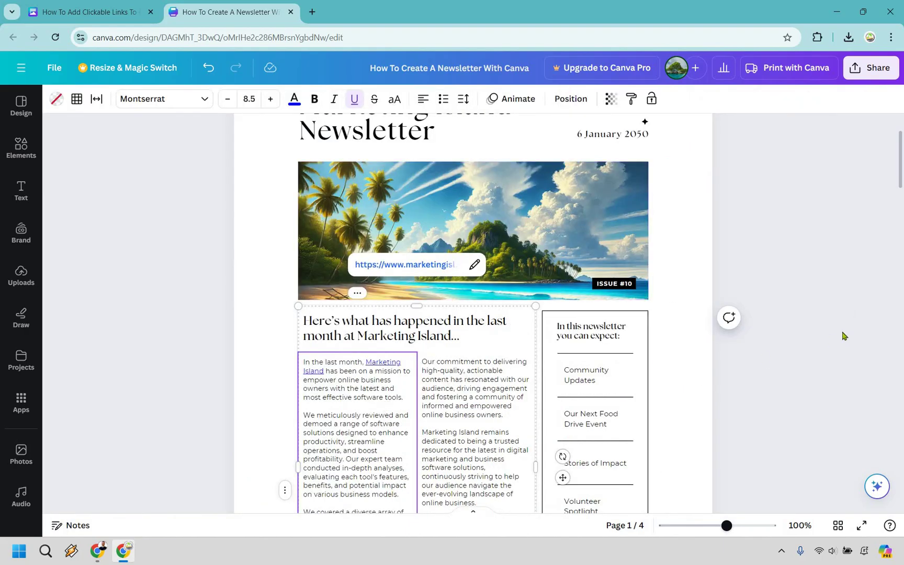
pyautogui.click(733, 362)
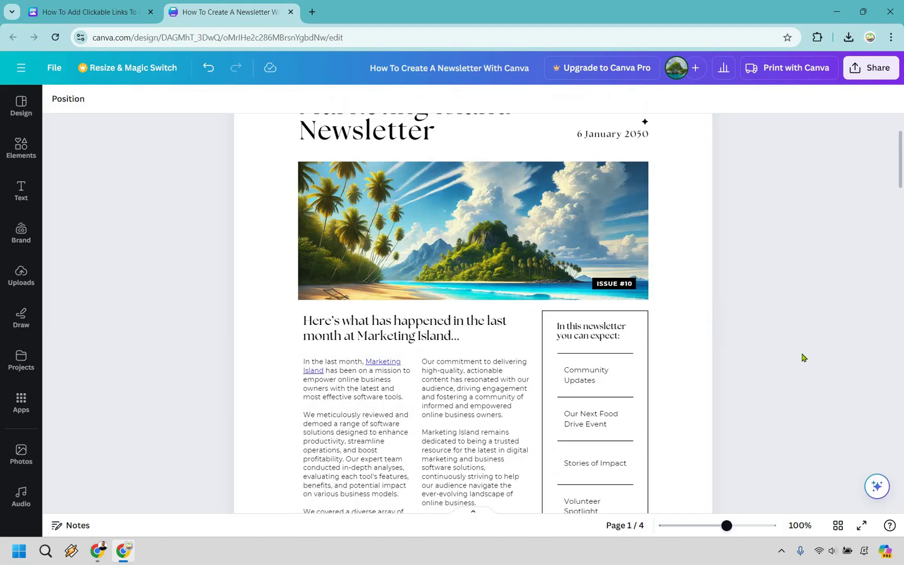
# Make the 'Marketing Island' link text bold
pyautogui.click(364, 369)
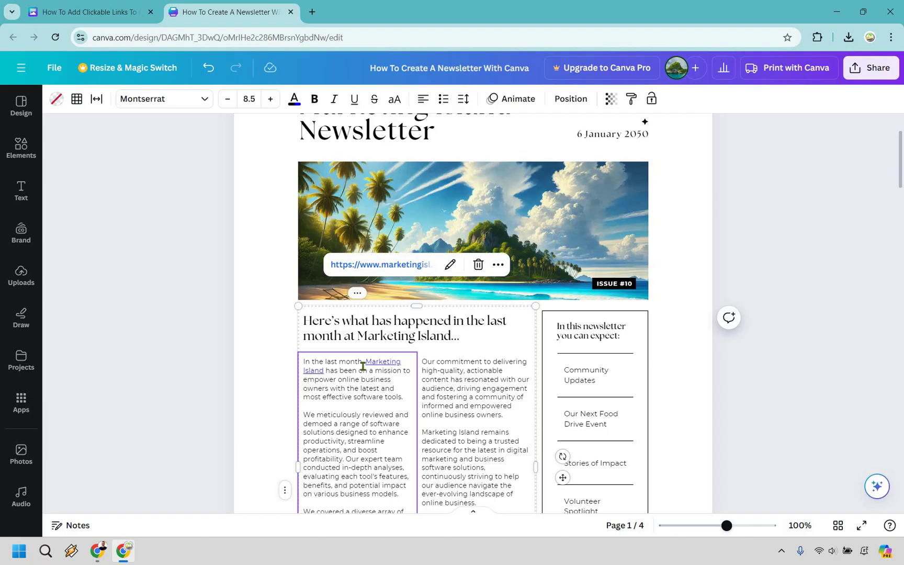
pyautogui.click(363, 369)
pyautogui.click(362, 370)
pyautogui.moveTo(365, 361); pyautogui.dragTo(324, 371)
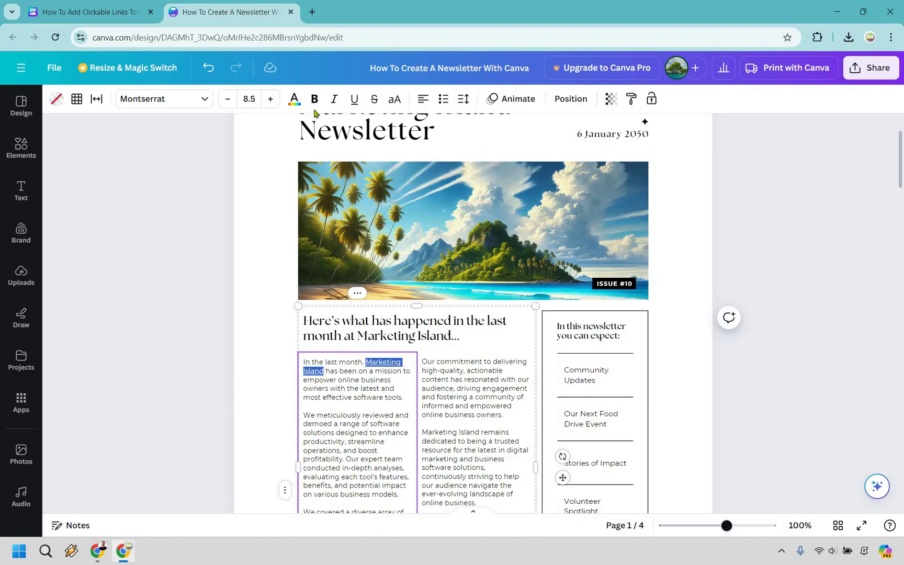
pyautogui.click(868, 283)
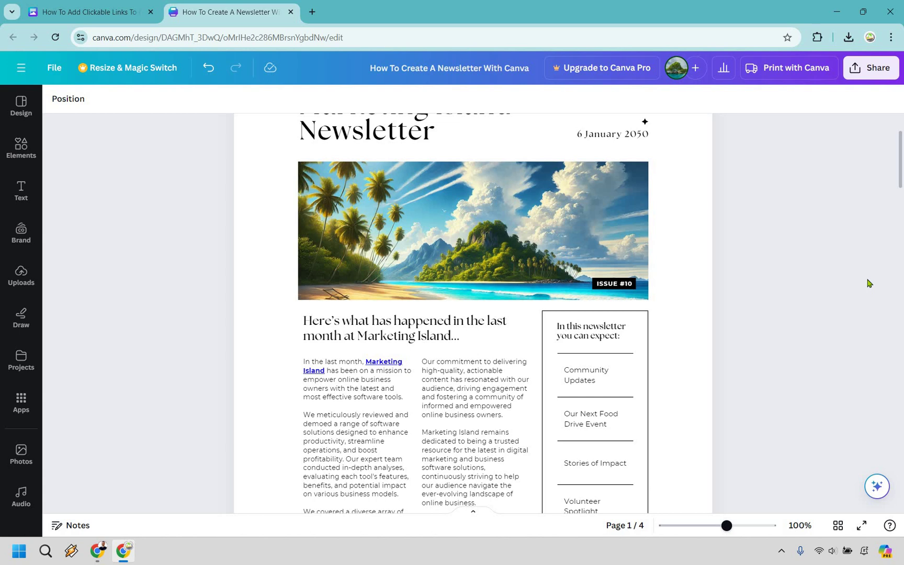
pyautogui.scroll(1, 868, 283)
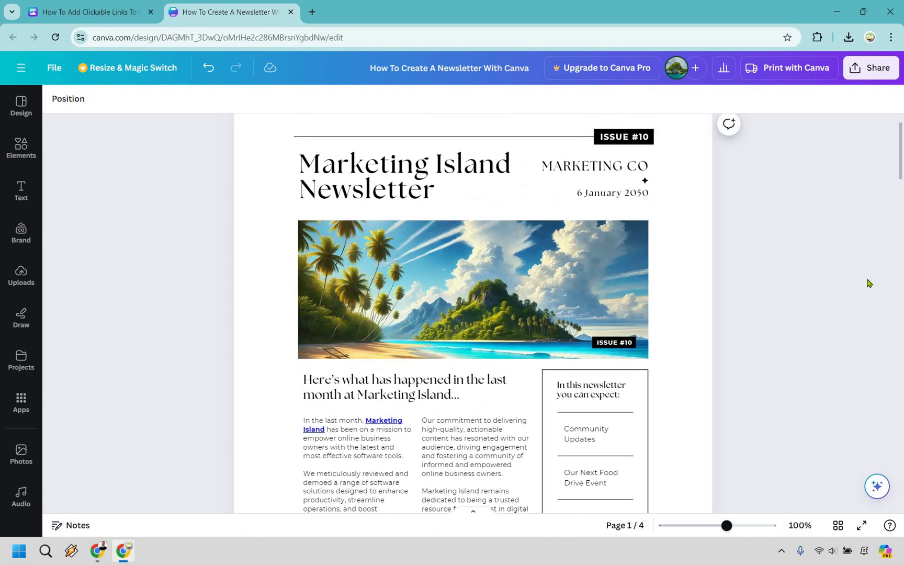
# Download all four newsletter pages as a PDF Standard file
pyautogui.click(870, 70)
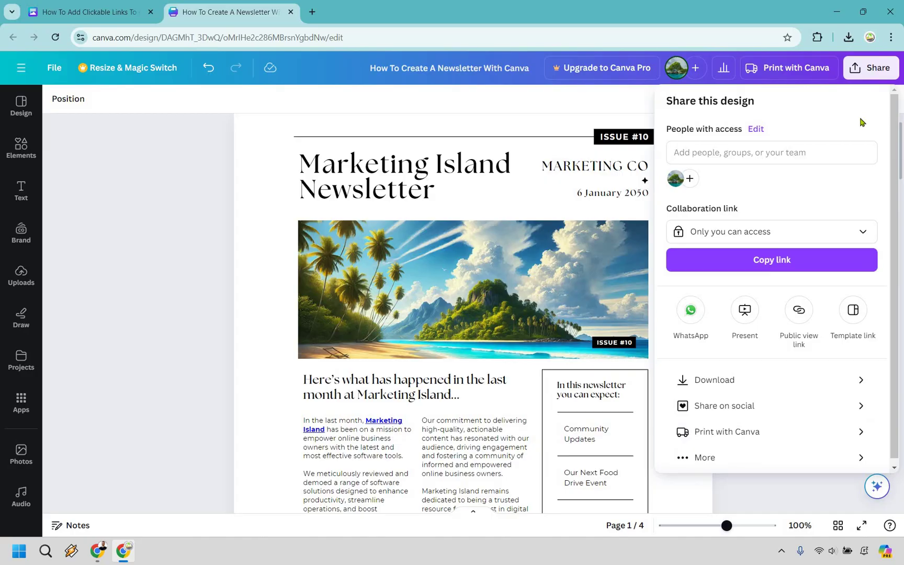
pyautogui.click(795, 379)
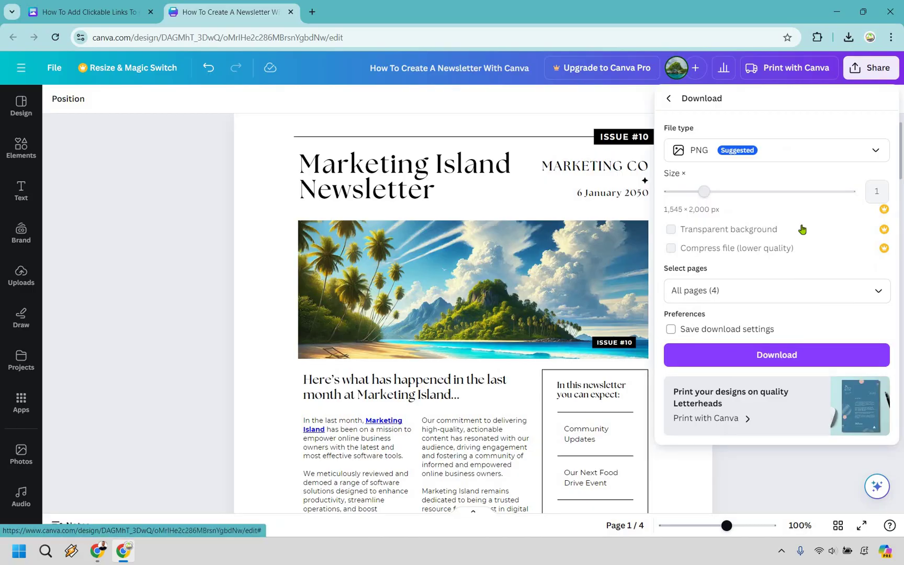
pyautogui.click(798, 159)
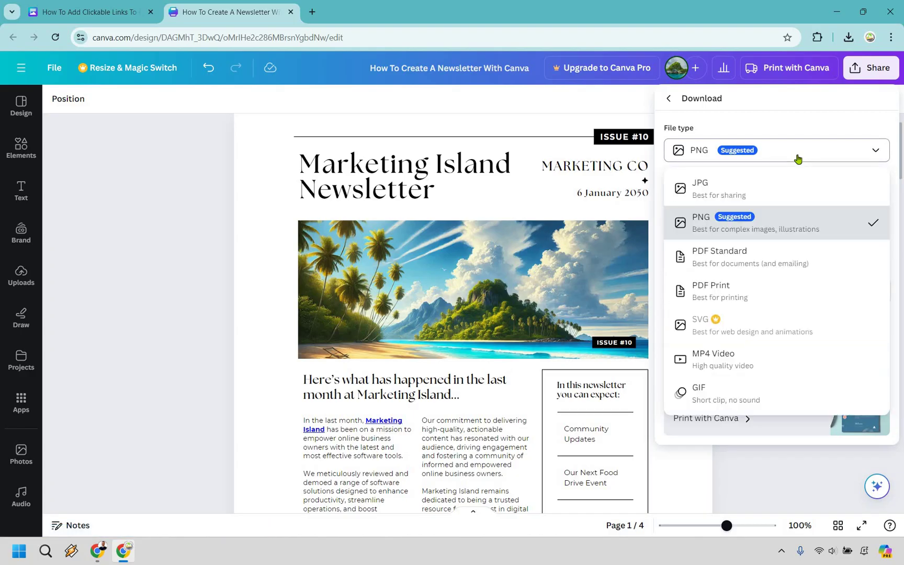
pyautogui.click(801, 256)
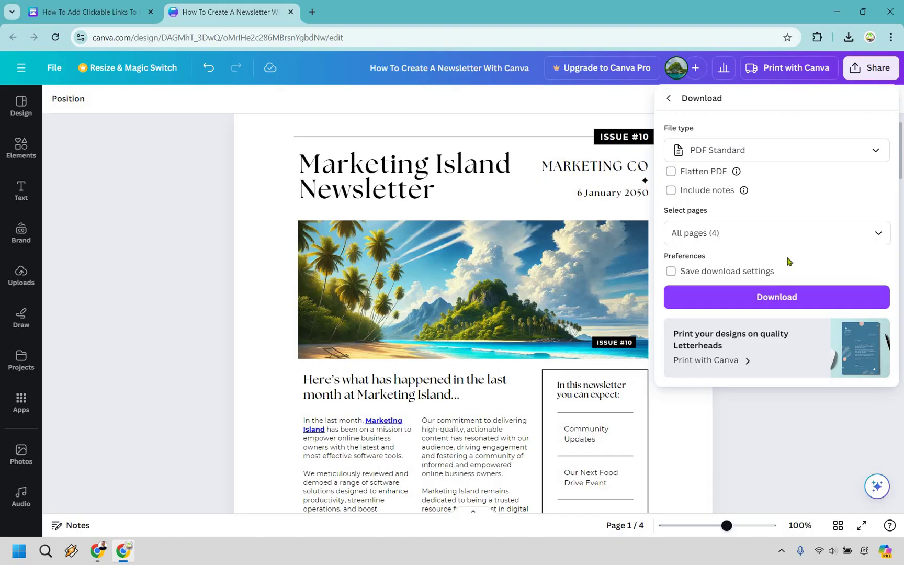
pyautogui.click(822, 295)
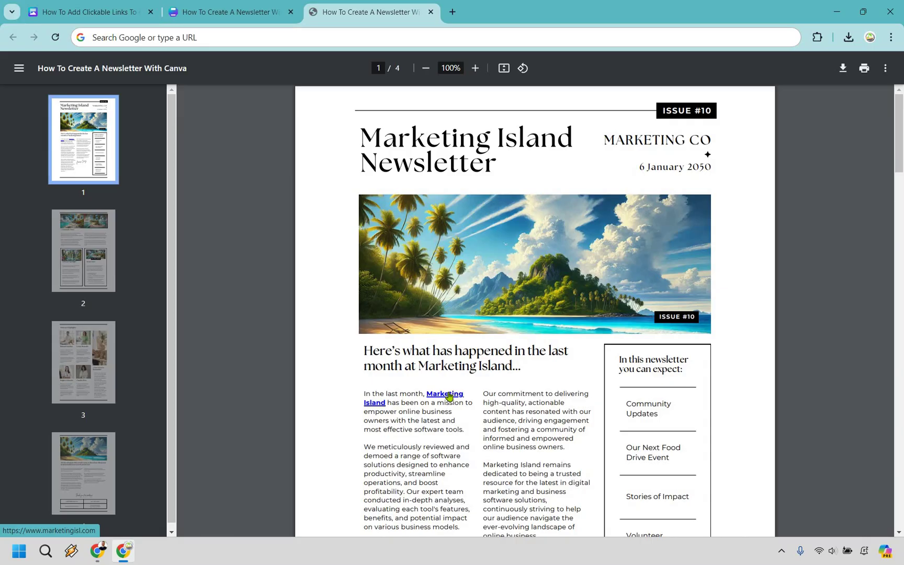
# Open the PDF's Marketing Island link in a new tab, check the site, then return to the PDF
pyautogui.rightClick(448, 396)
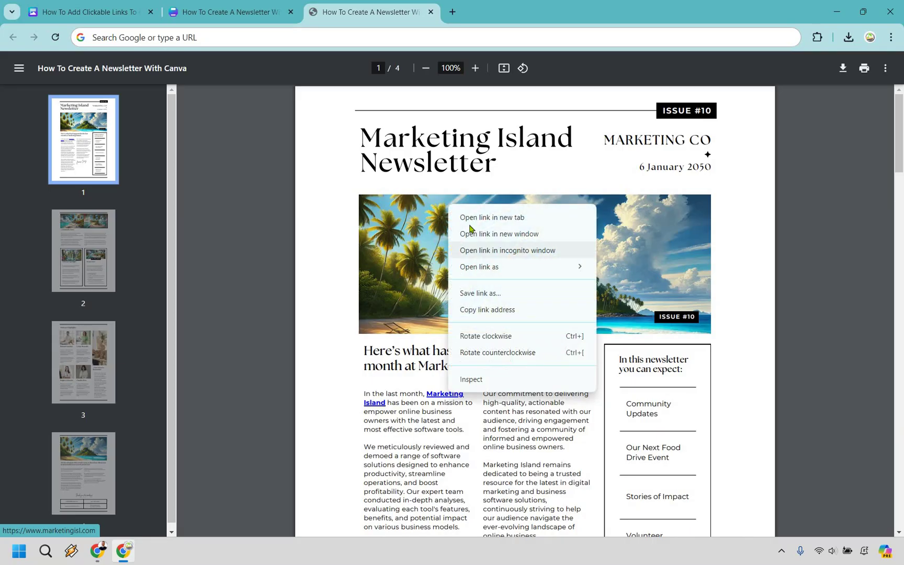
pyautogui.press('Return')
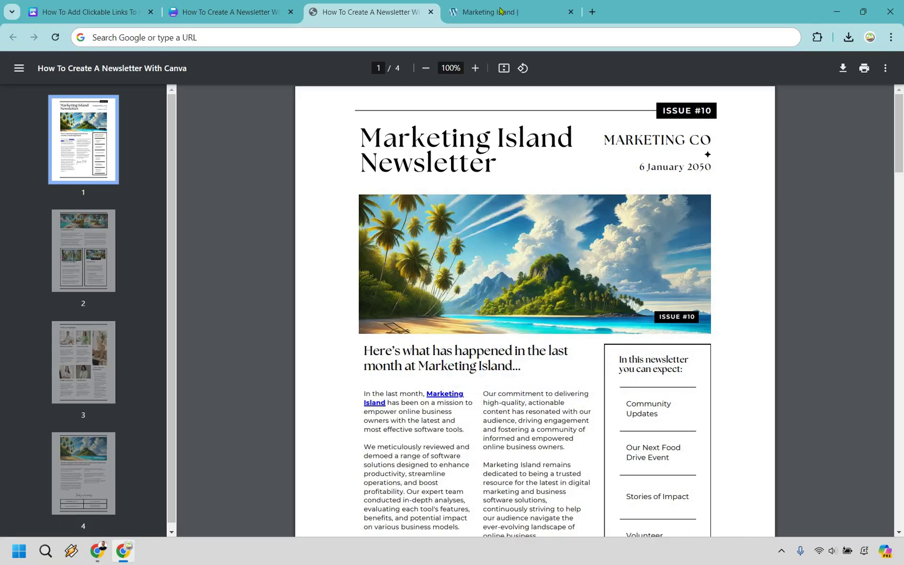
pyautogui.click(500, 11)
pyautogui.click(375, 6)
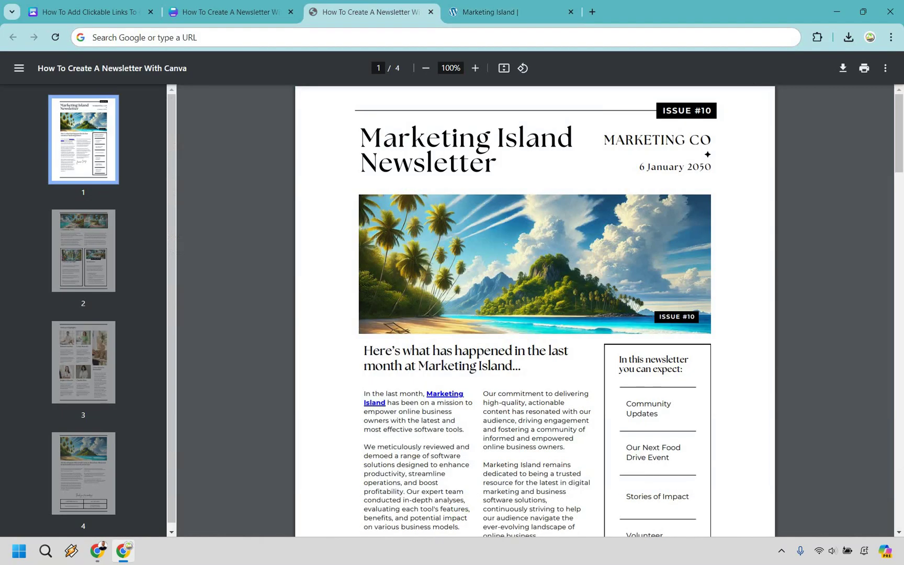